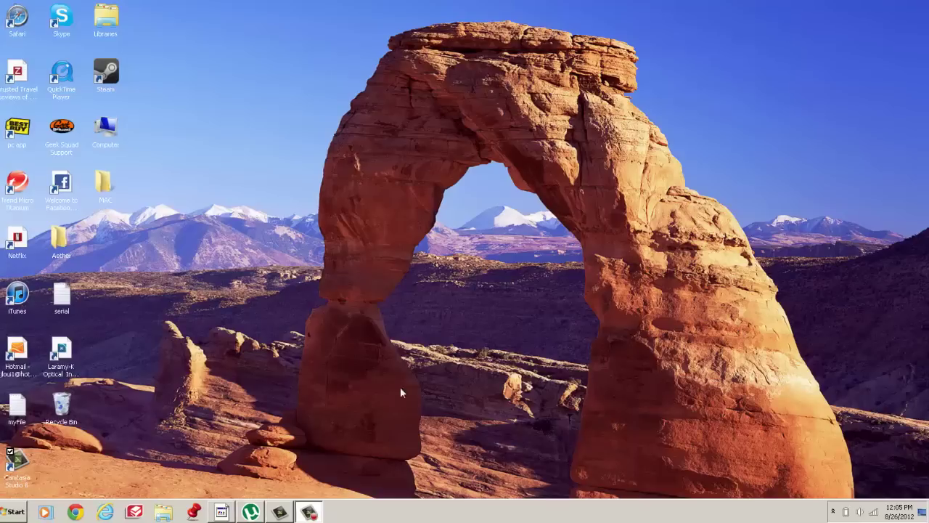
# Load thepiratebay.se in the browser
pyautogui.click(251, 512)
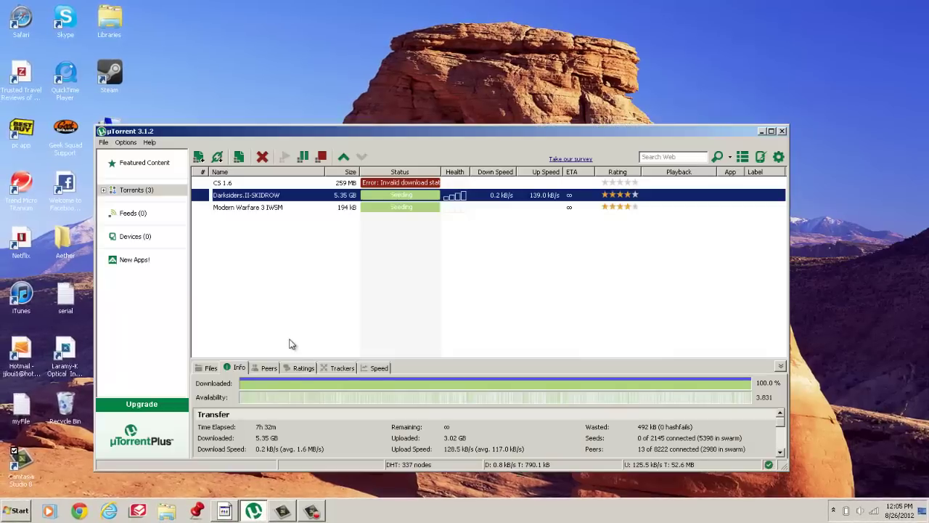
pyautogui.click(250, 512)
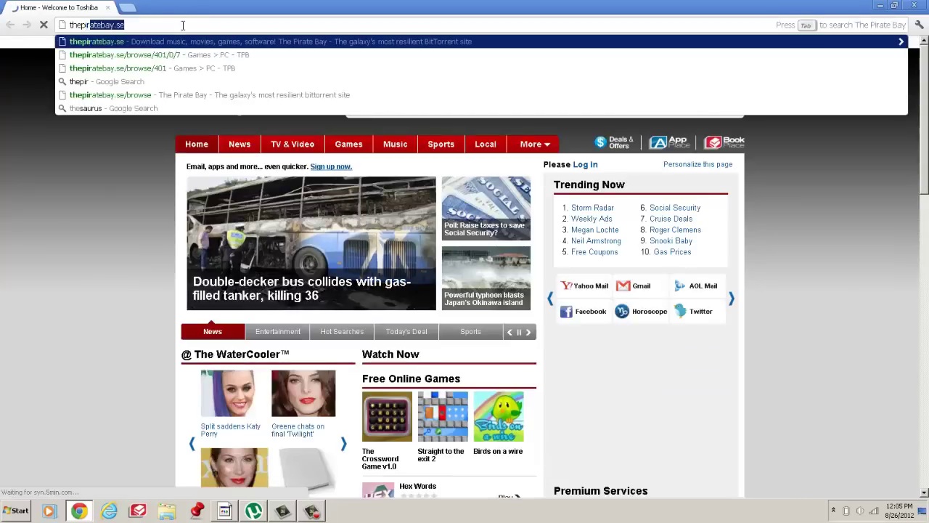
pyautogui.write('.se')
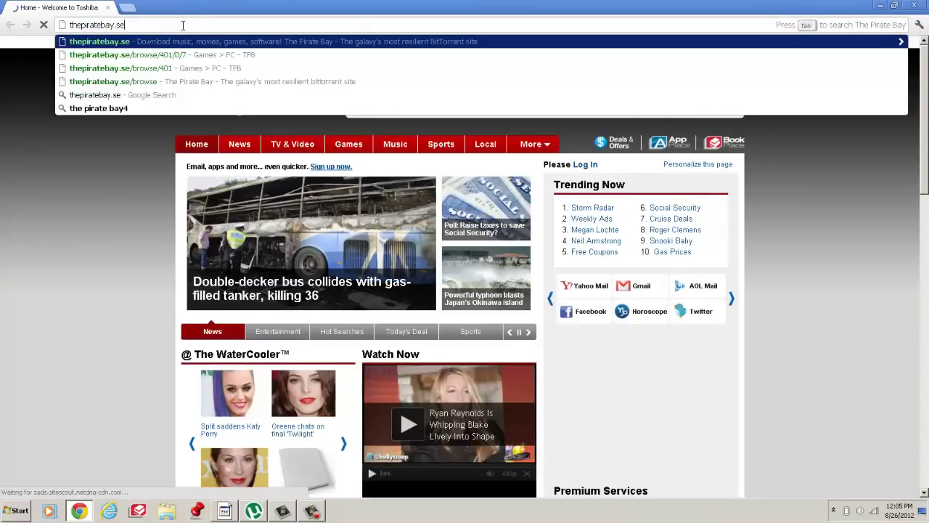
pyautogui.press('Return')
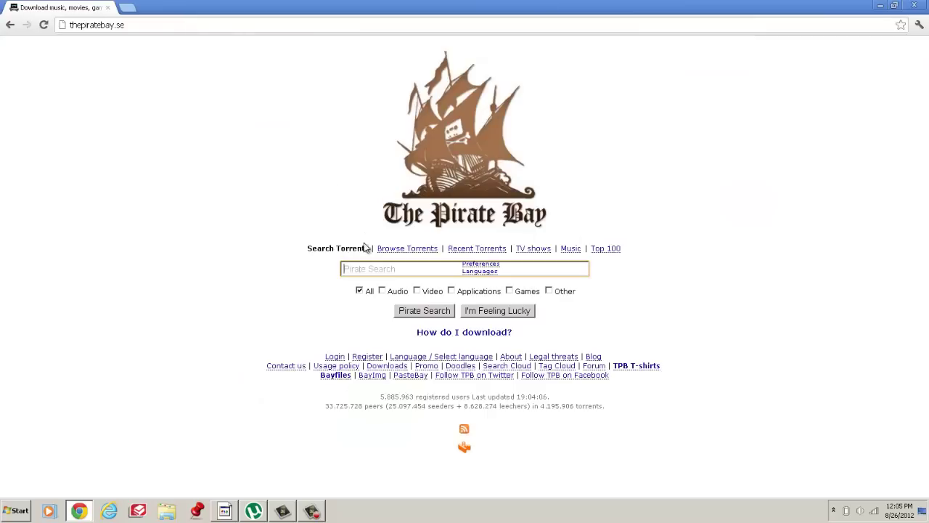
# Browse the iOS games listing sorted by seeders, then return to the category overview
pyautogui.click(392, 249)
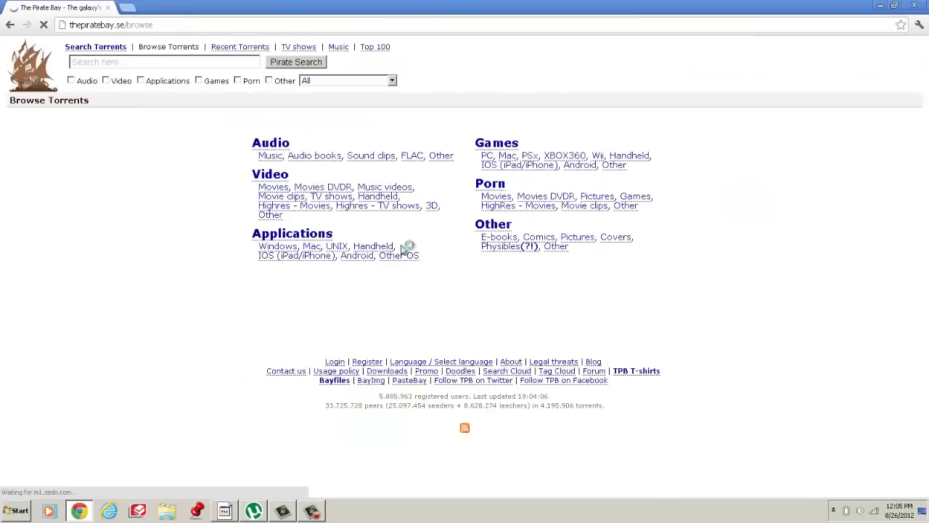
pyautogui.click(490, 164)
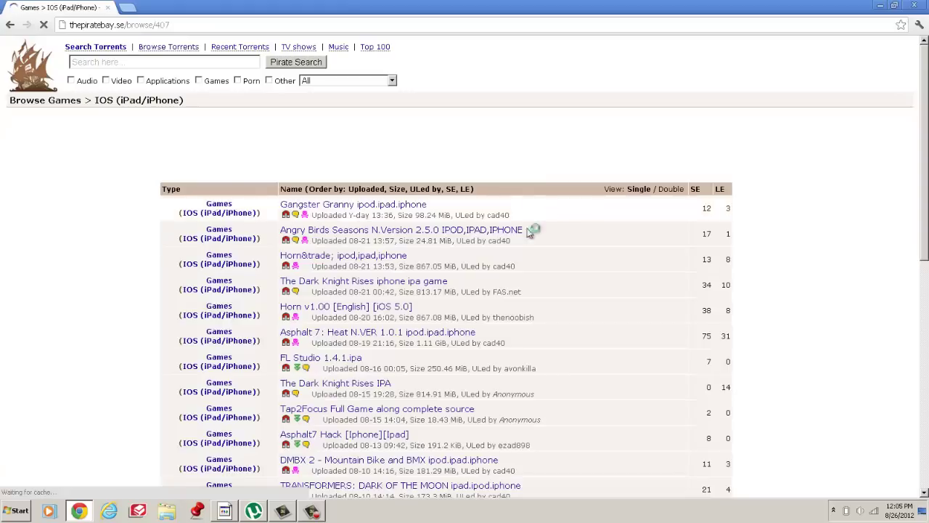
pyautogui.click(695, 190)
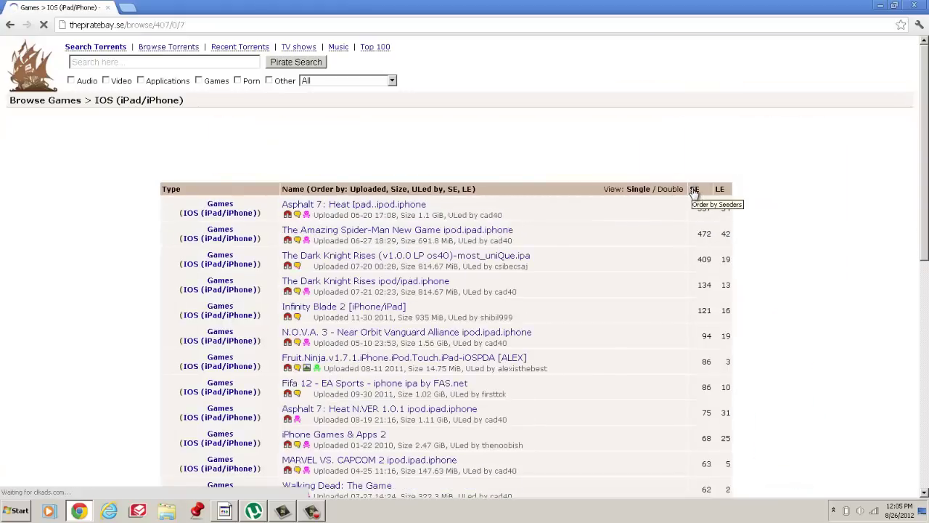
pyautogui.click(9, 24)
pyautogui.click(9, 25)
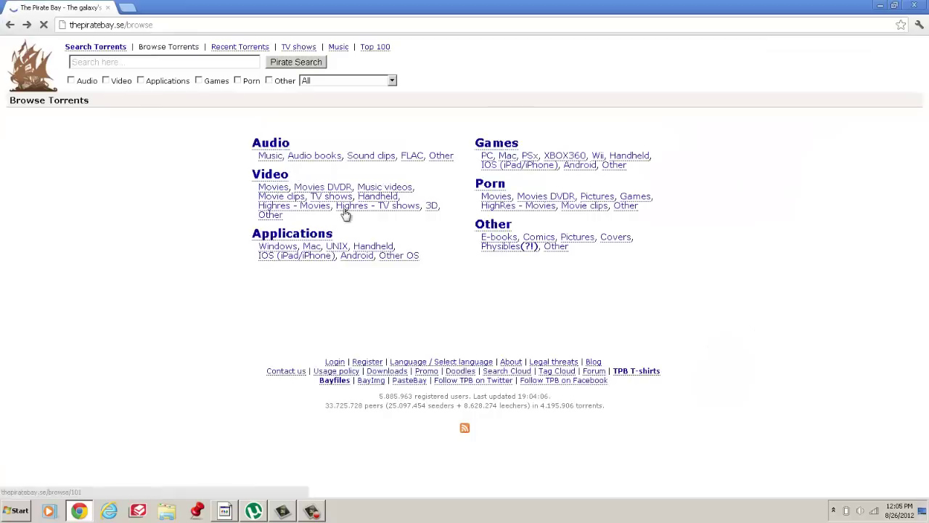
# In Games PC sorted by seeders, open Darksiders II-SKIDROW and fetch its magnet link
pyautogui.click(487, 158)
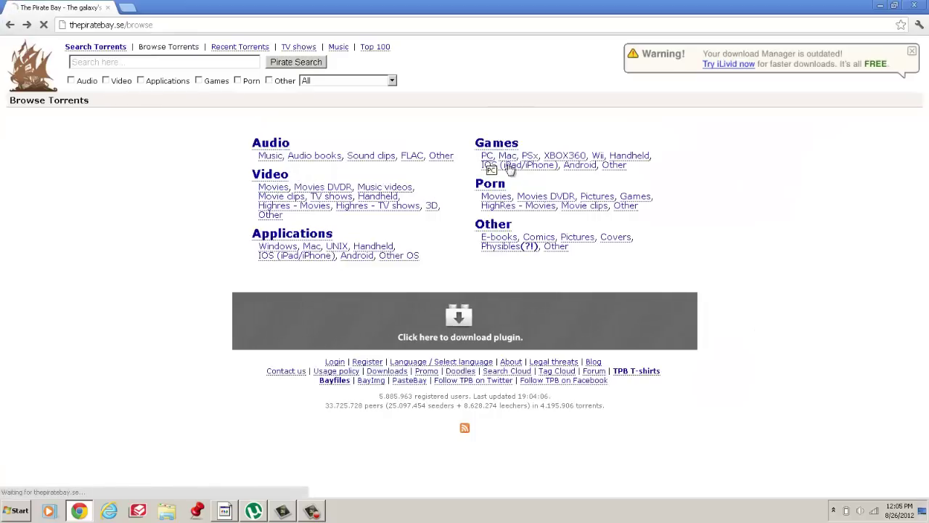
pyautogui.click(686, 189)
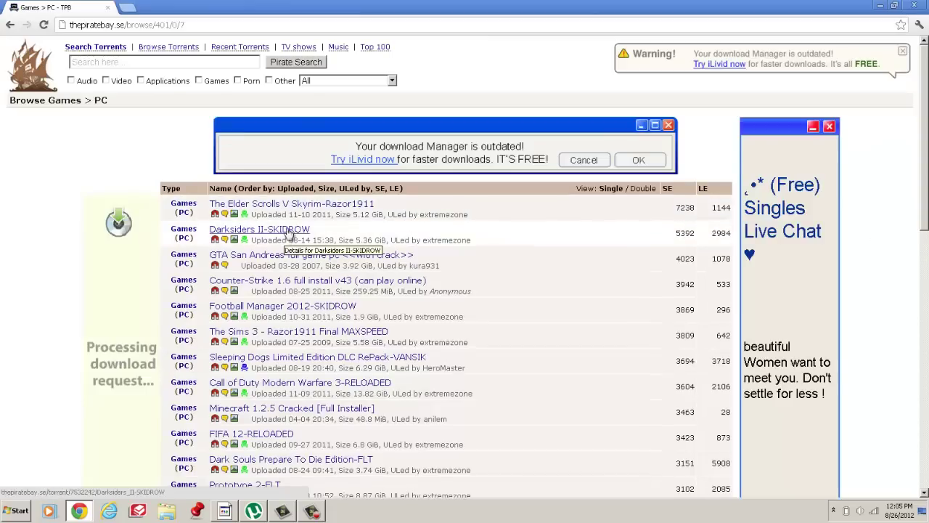
pyautogui.click(294, 229)
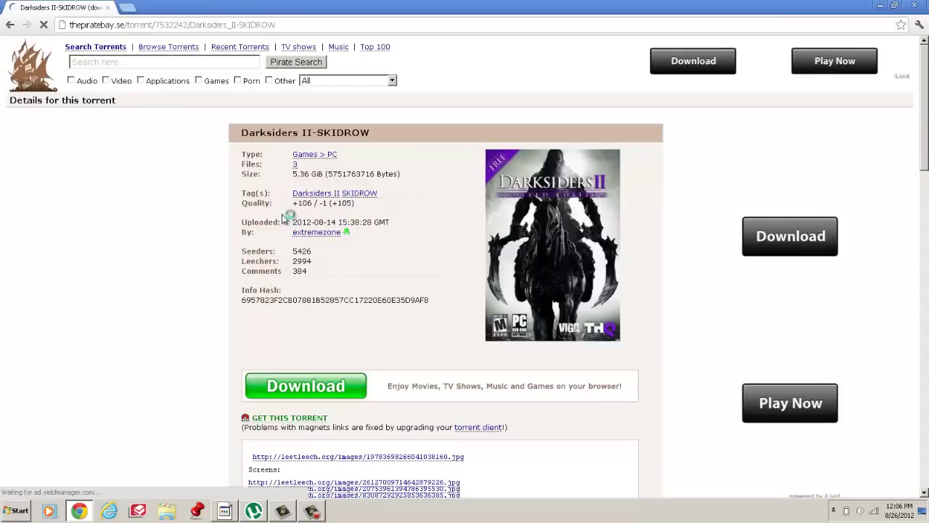
pyautogui.click(322, 420)
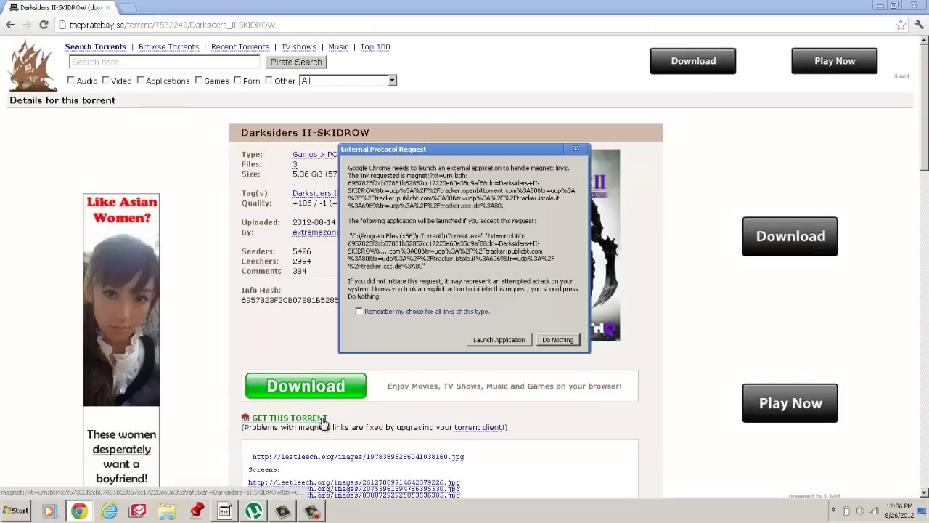
# Open the magnet in uTorrent and decline reloading trackers for the listed torrent
pyautogui.click(499, 339)
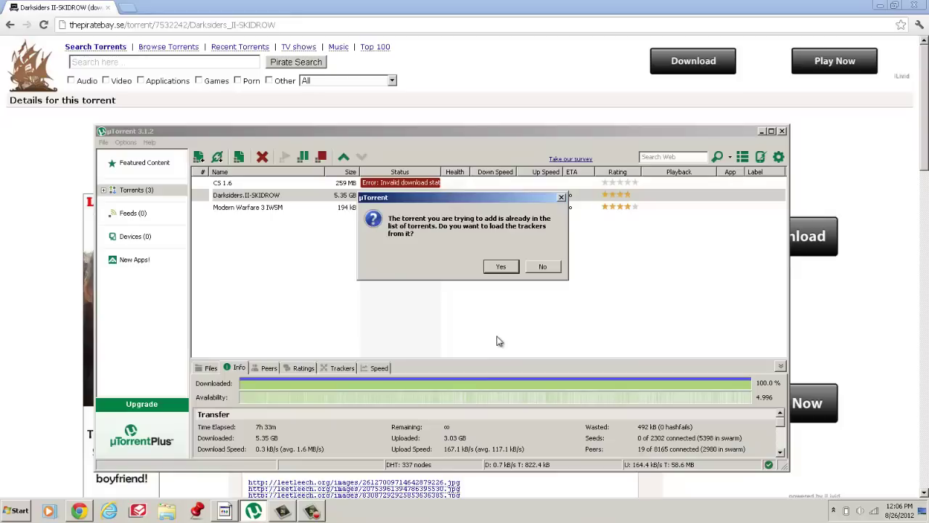
pyautogui.click(554, 271)
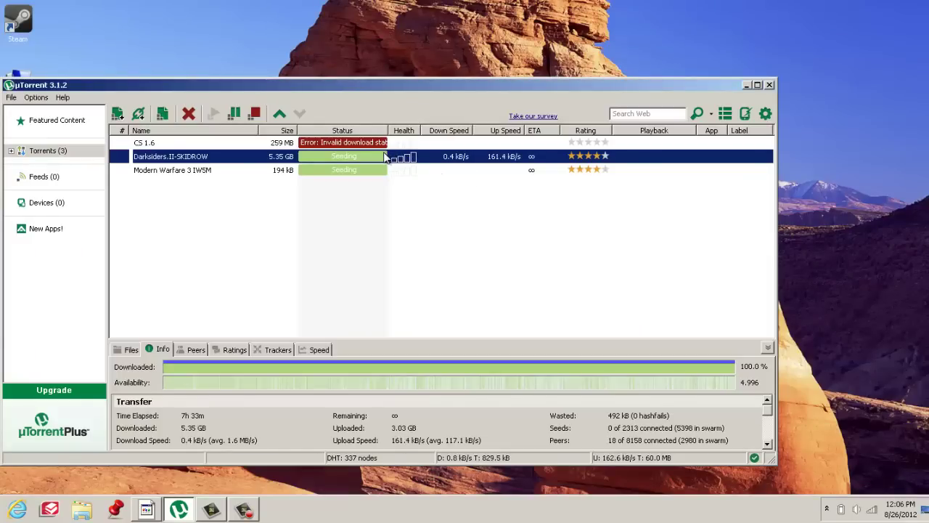
# Open Darksiders.II-SKIDROW and mount sr-ds2 with DAEMON Tools Pro Agent
pyautogui.doubleClick(386, 158)
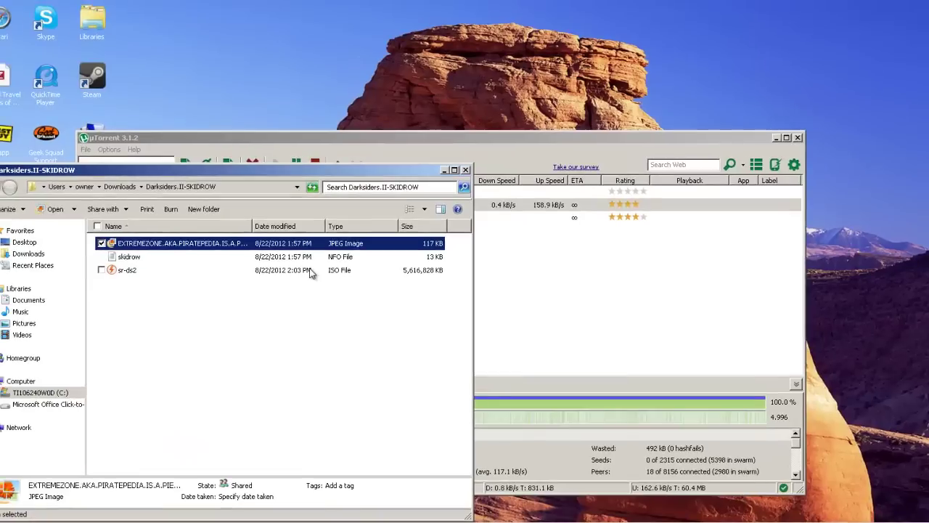
pyautogui.click(311, 272)
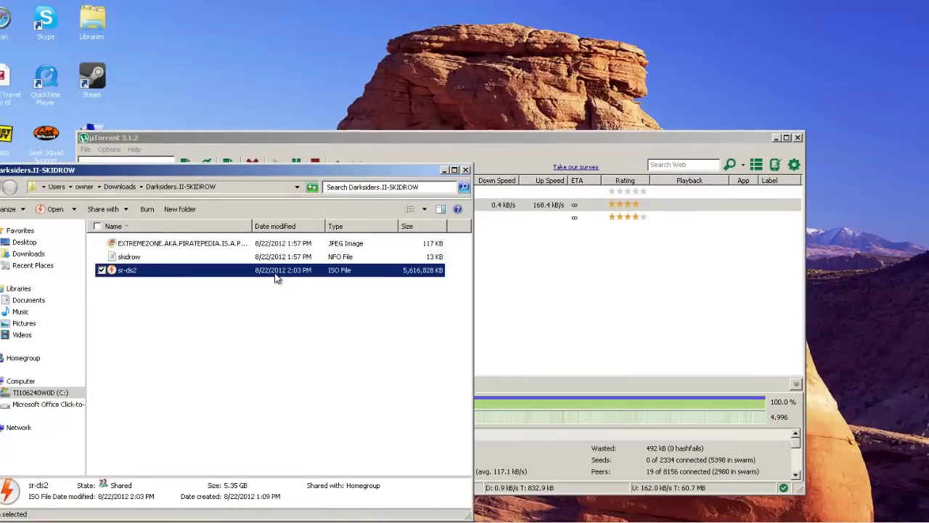
pyautogui.rightClick(276, 278)
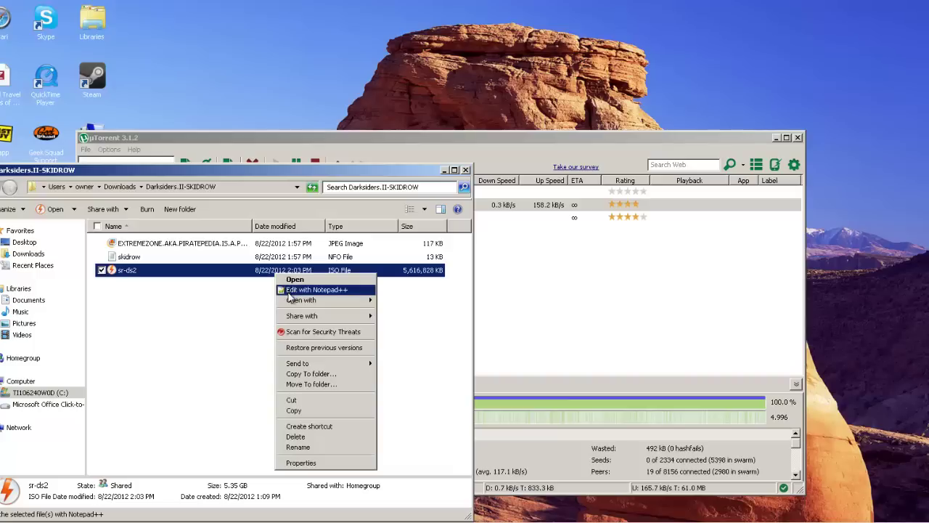
pyautogui.moveTo(293, 304)
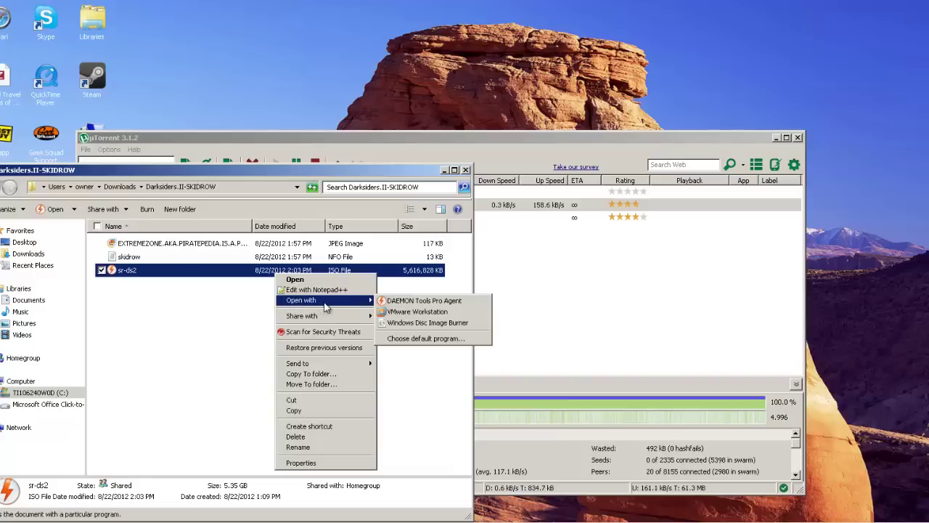
pyautogui.click(383, 301)
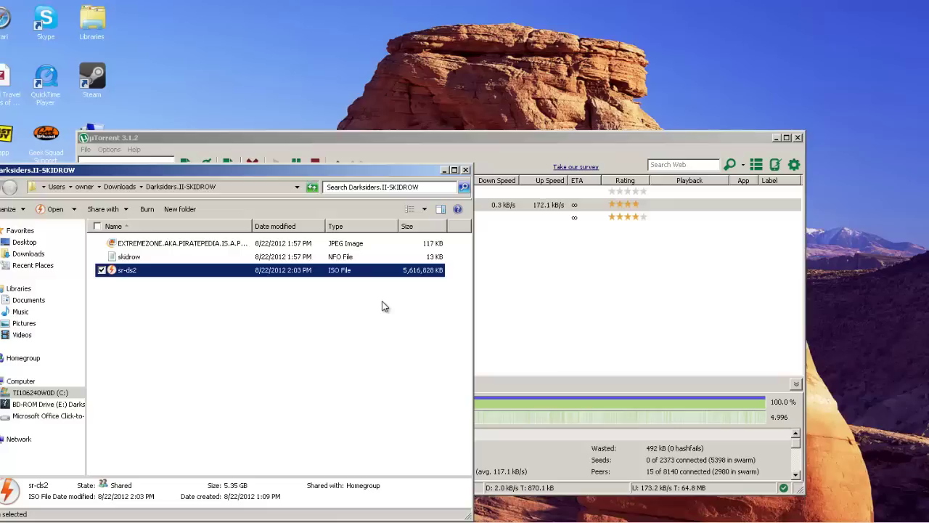
# Run Setup from drive E: in English, keeping the default folder and desktop icon
pyautogui.click(40, 405)
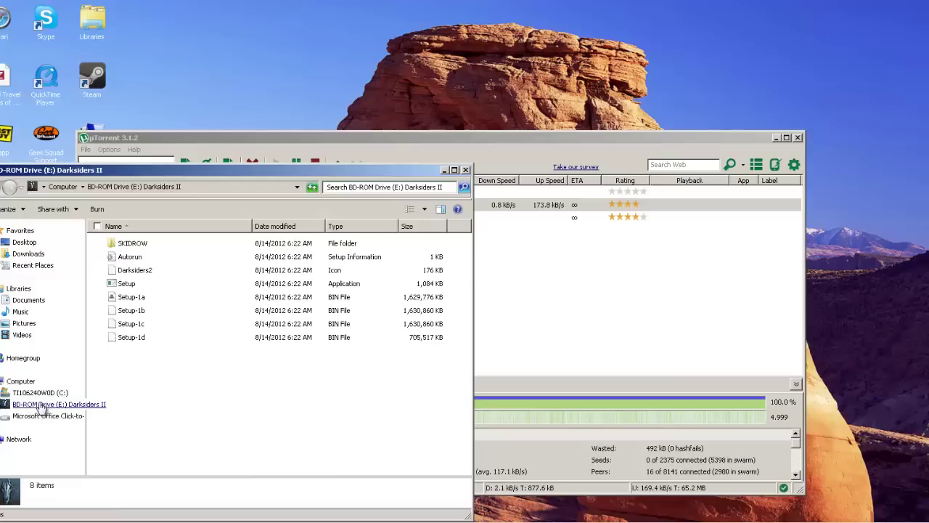
pyautogui.doubleClick(144, 284)
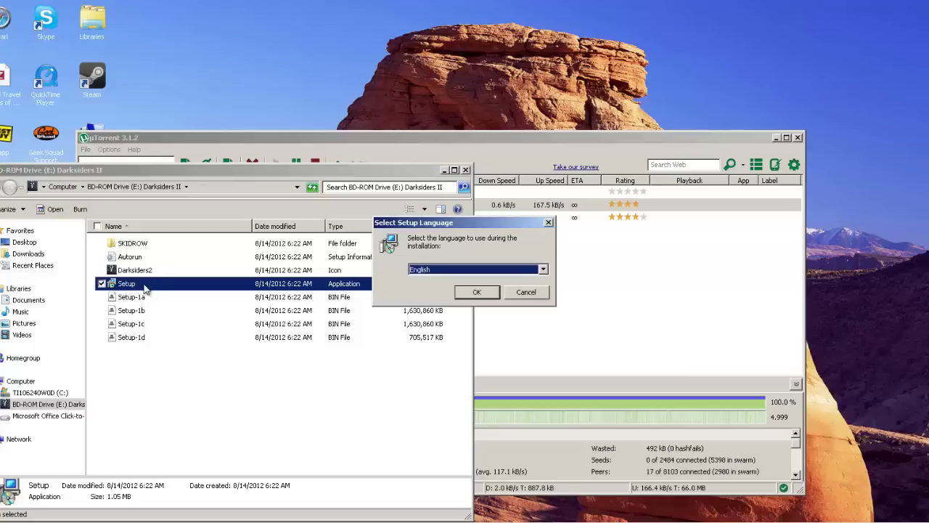
pyautogui.click(488, 295)
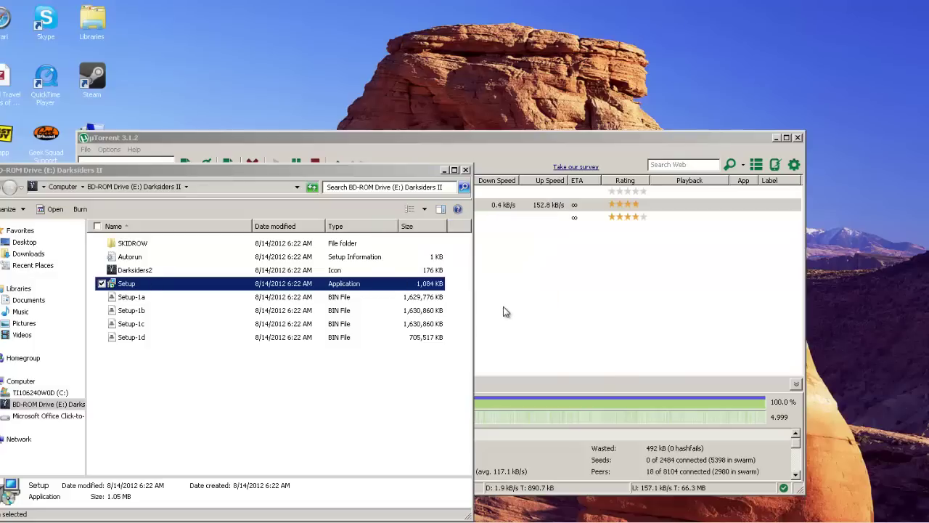
pyautogui.click(535, 363)
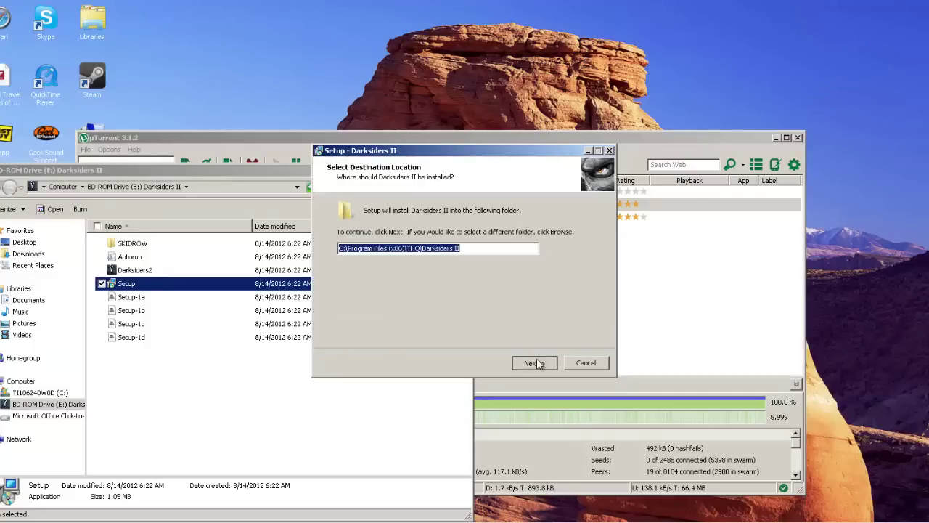
pyautogui.click(537, 363)
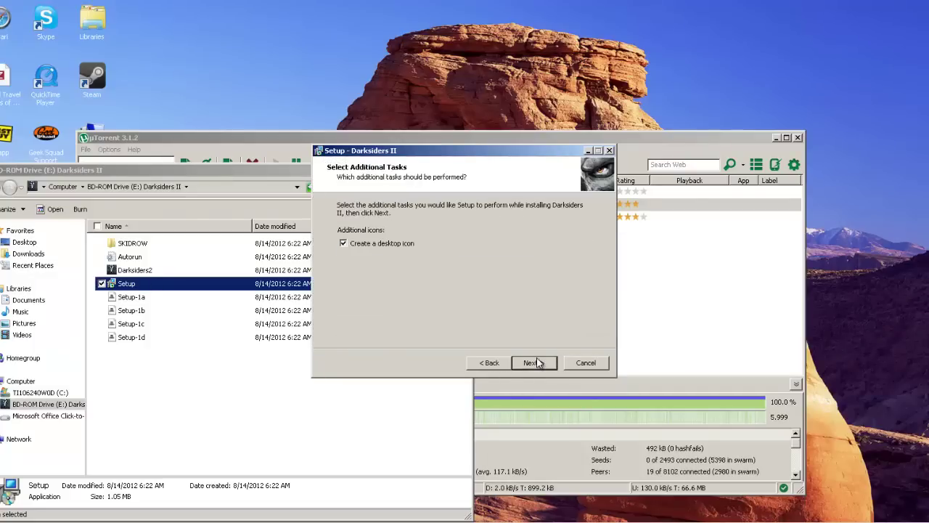
pyautogui.click(539, 363)
pyautogui.click(535, 362)
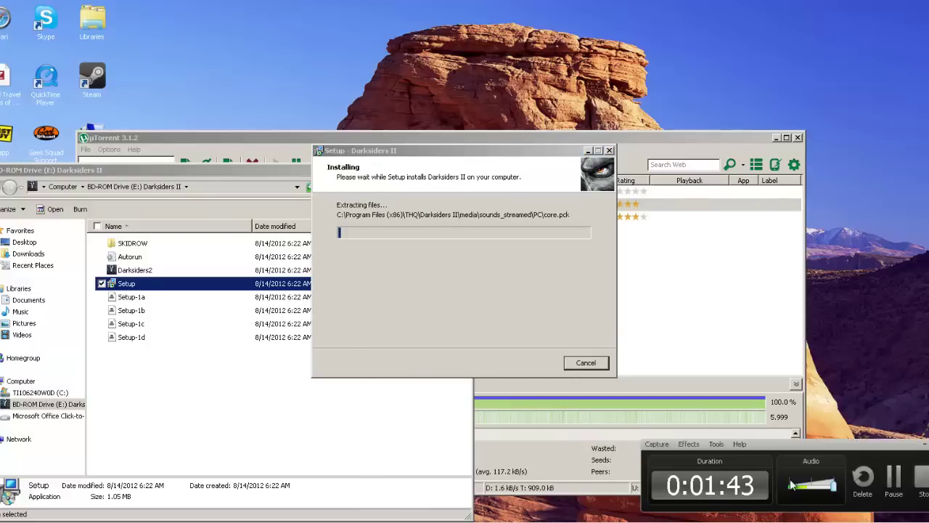
pyautogui.click(893, 479)
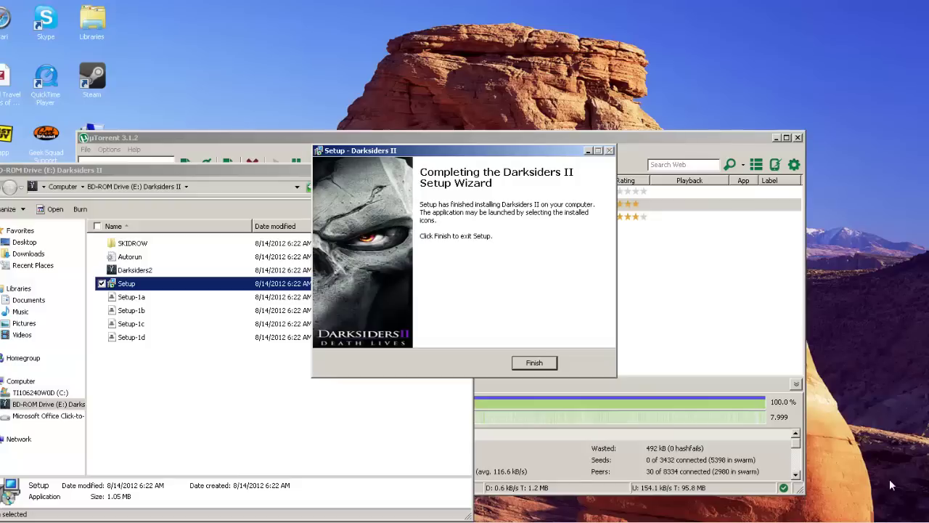
# Finish setup and copy the five crack files from the disc's SKIDROW folder
pyautogui.click(532, 363)
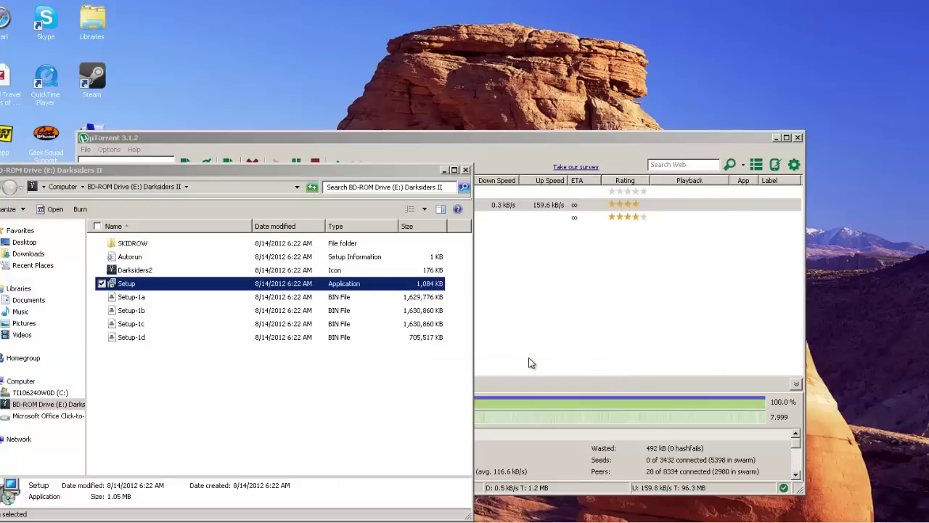
pyautogui.doubleClick(209, 242)
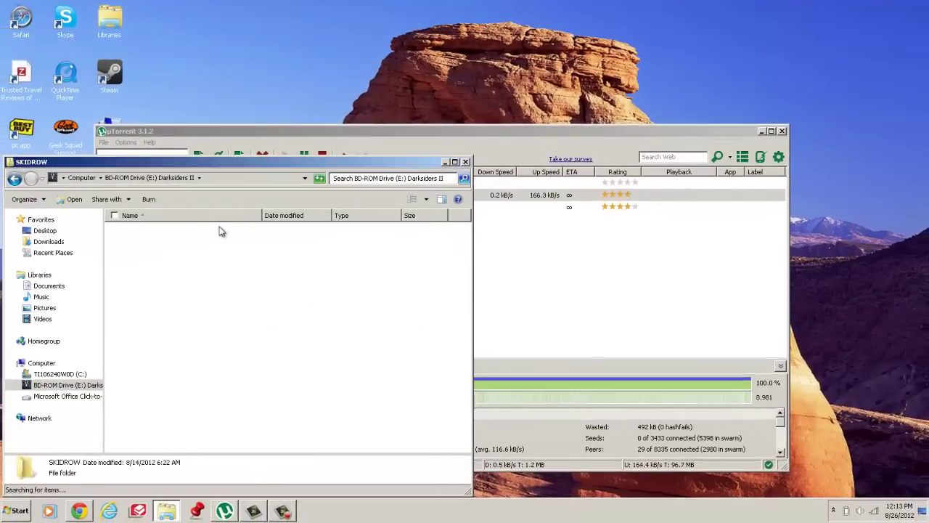
pyautogui.moveTo(123, 317); pyautogui.dragTo(177, 230)
pyautogui.rightClick(176, 231)
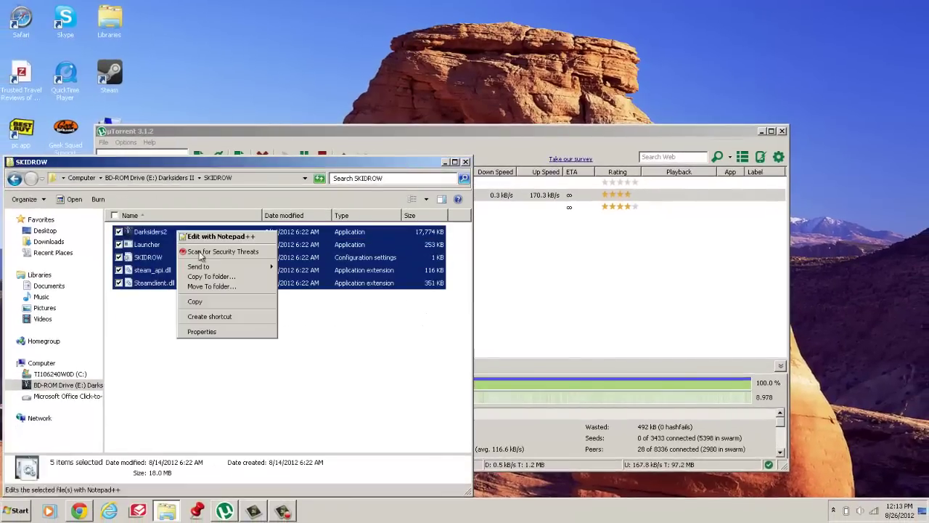
pyautogui.click(208, 302)
pyautogui.click(73, 374)
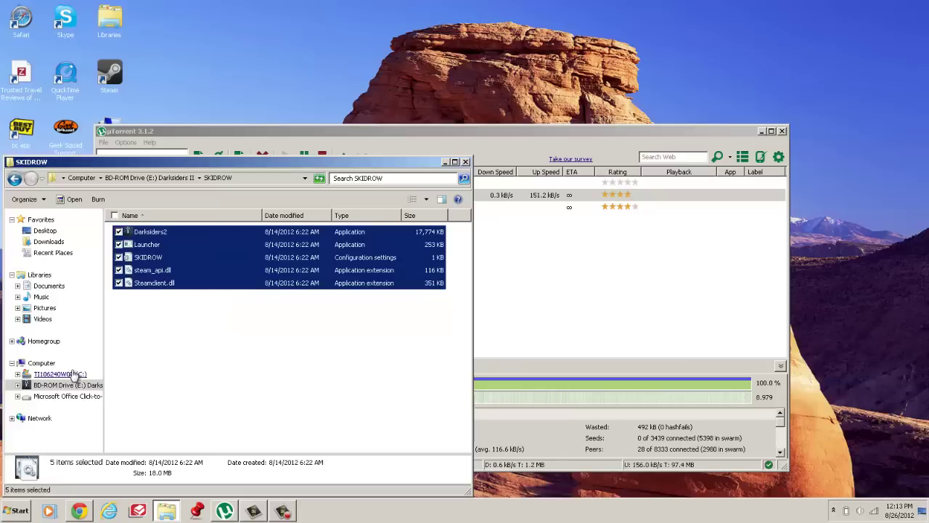
# Navigate to C:\Program Files (x86)\THQ\Darksiders II
pyautogui.doubleClick(164, 308)
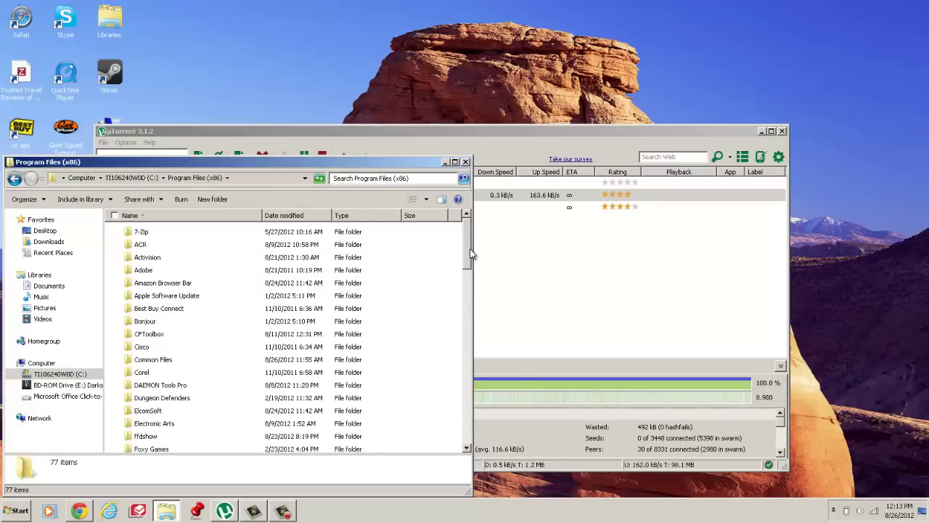
pyautogui.moveTo(469, 253); pyautogui.dragTo(477, 404)
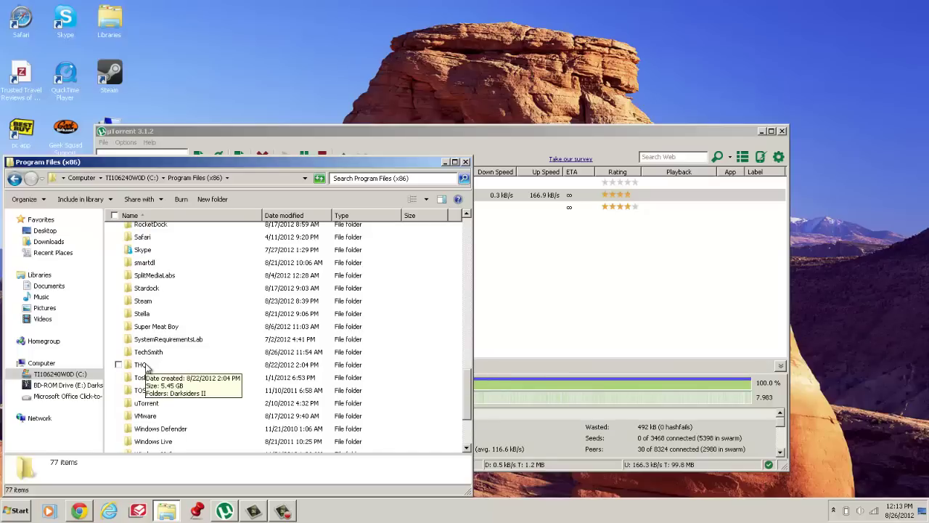
pyautogui.doubleClick(146, 365)
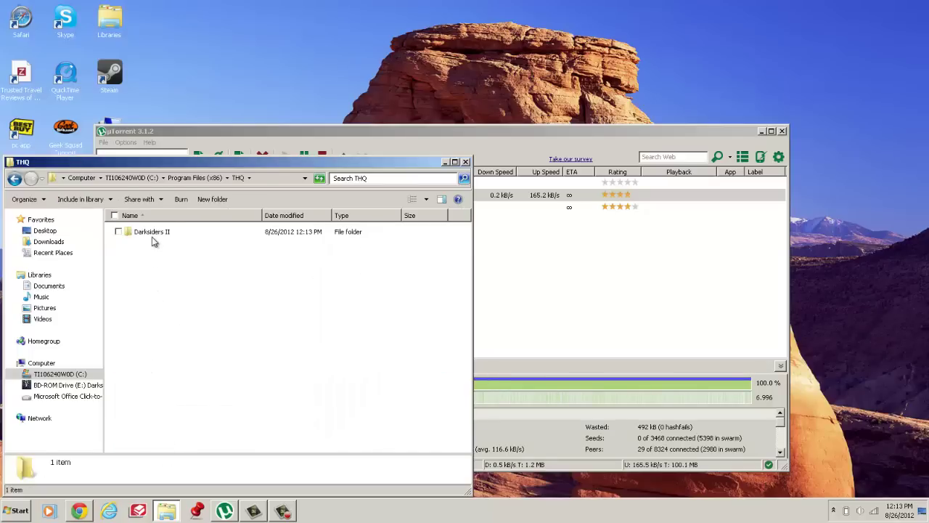
pyautogui.click(150, 233)
pyautogui.click(152, 235)
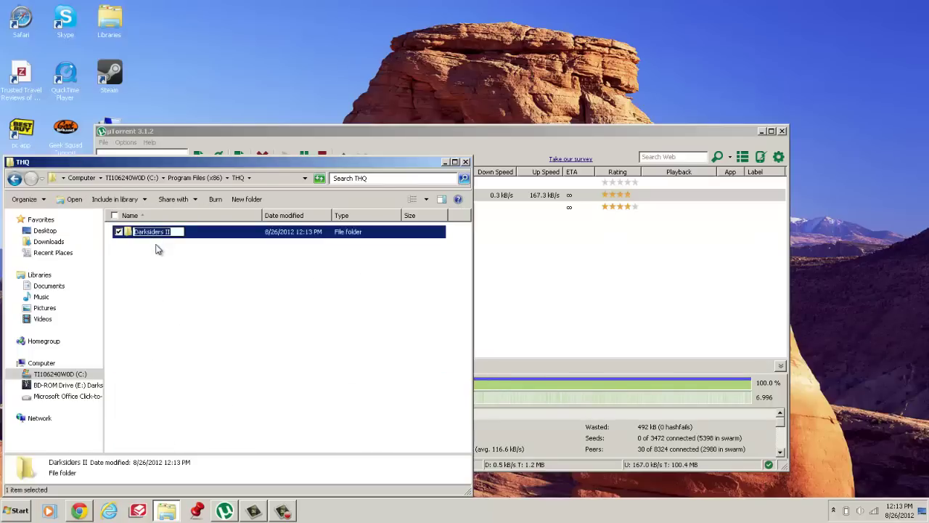
pyautogui.click(155, 241)
pyautogui.doubleClick(154, 241)
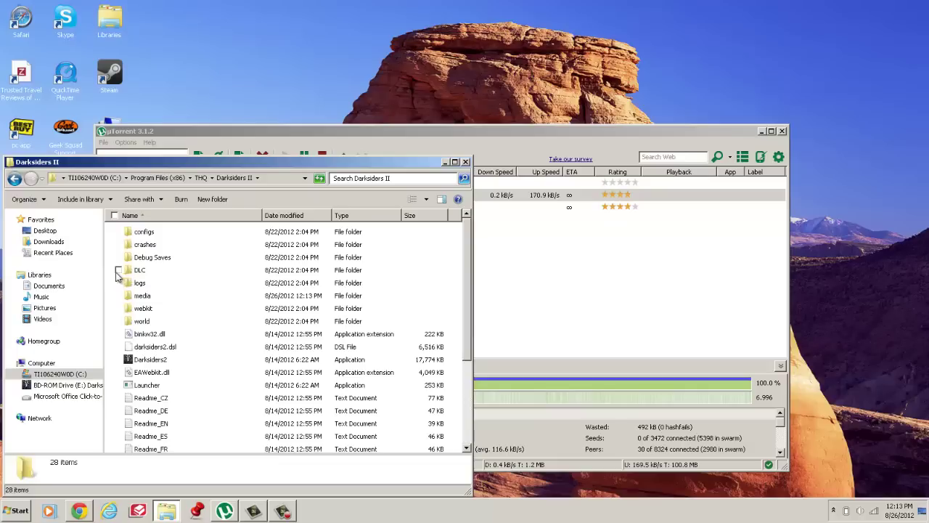
# Paste the crack files, replacing all five conflicts with administrator permission
pyautogui.rightClick(423, 310)
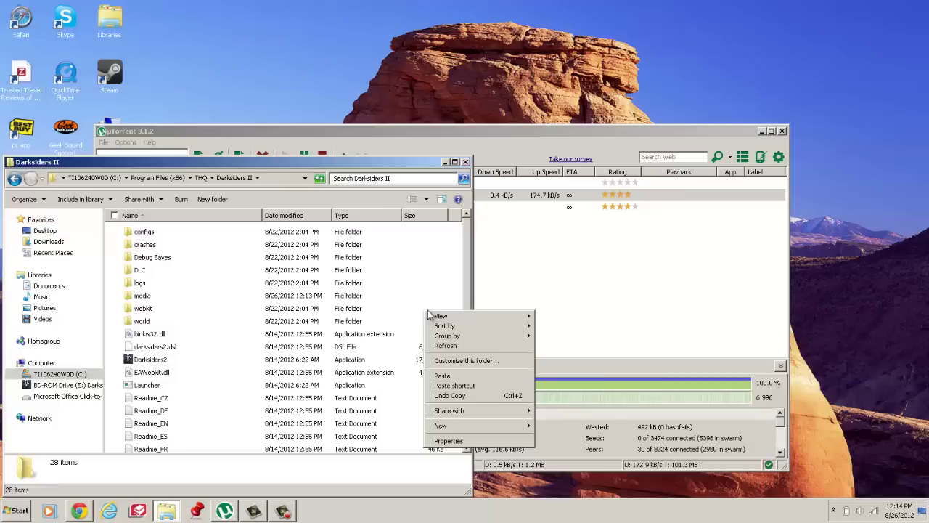
pyautogui.click(444, 377)
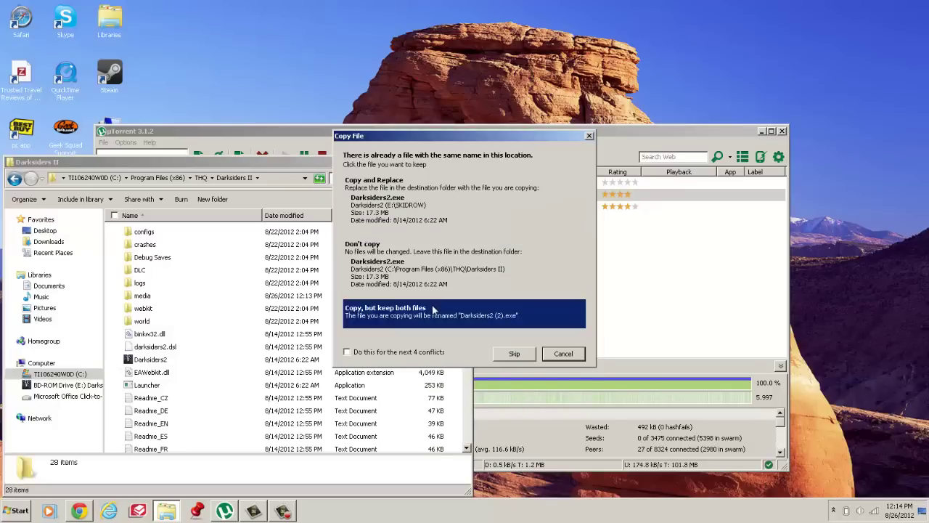
pyautogui.click(407, 354)
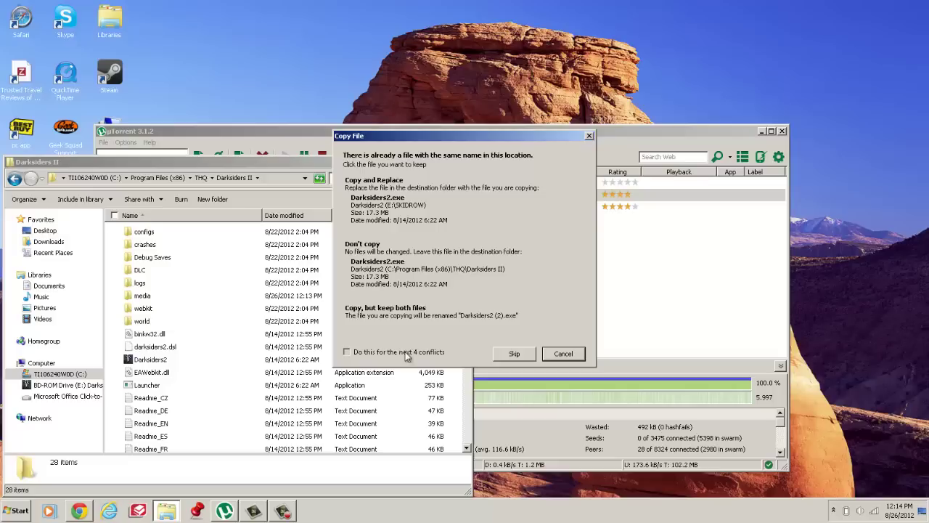
pyautogui.click(404, 226)
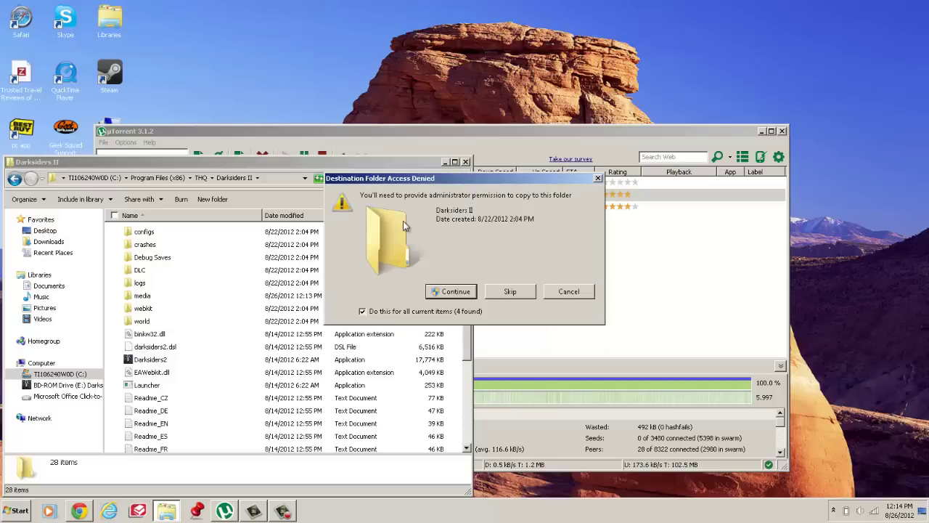
pyautogui.click(451, 292)
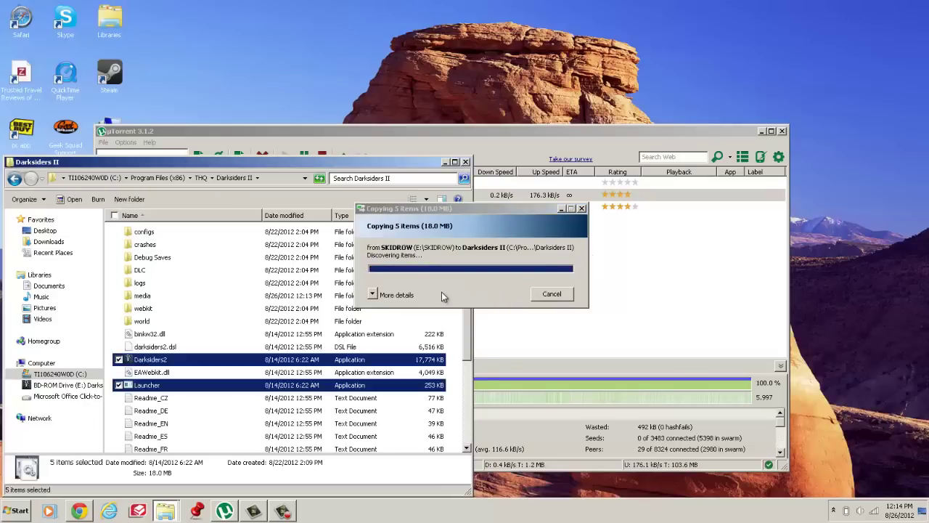
pyautogui.click(450, 305)
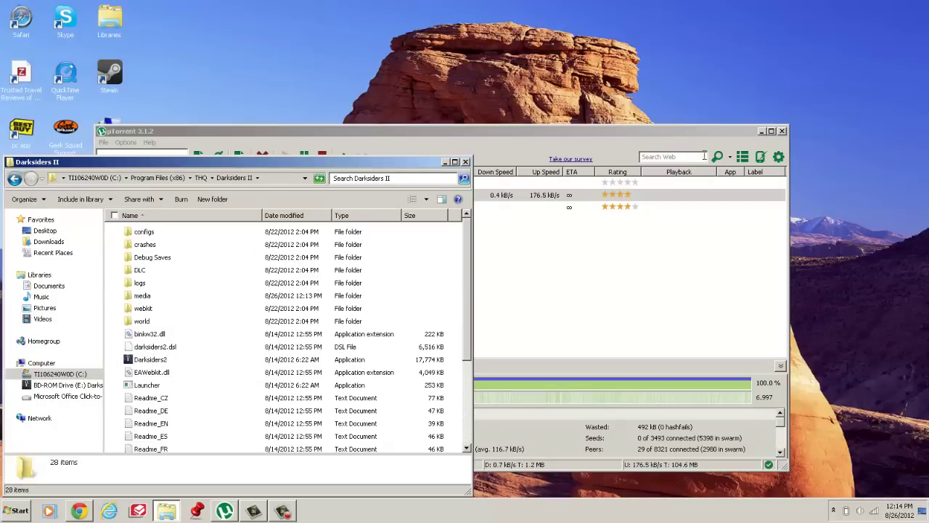
# Hide uTorrent, centre the Darksiders II folder window, and show hidden tray icons
pyautogui.click(762, 131)
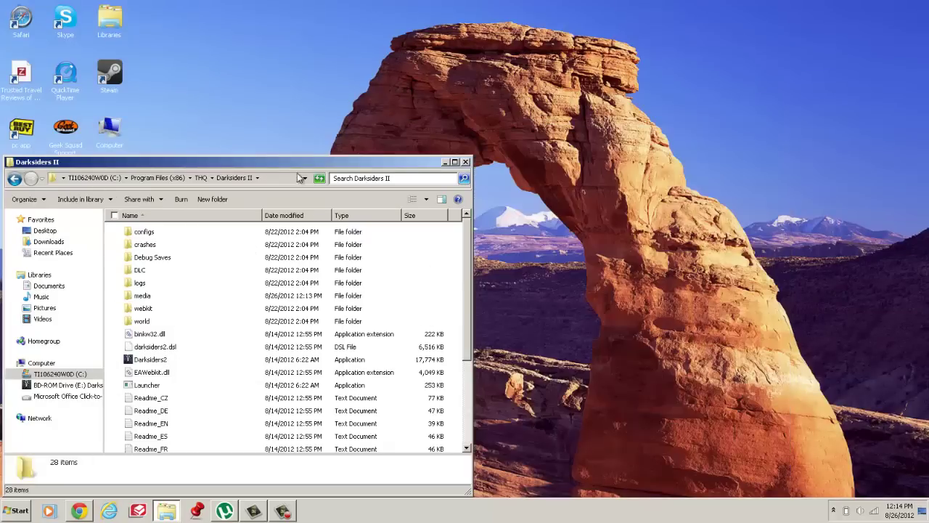
pyautogui.moveTo(295, 164); pyautogui.dragTo(485, 86)
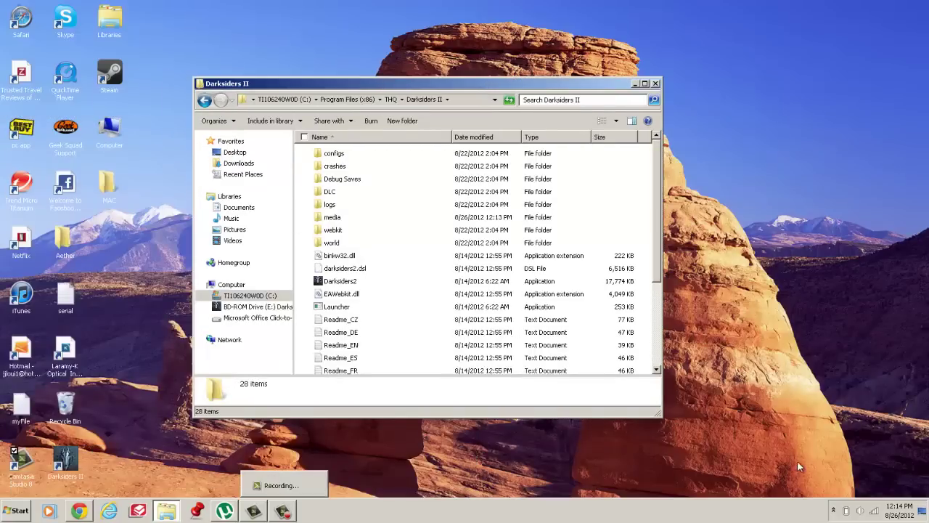
pyautogui.click(834, 511)
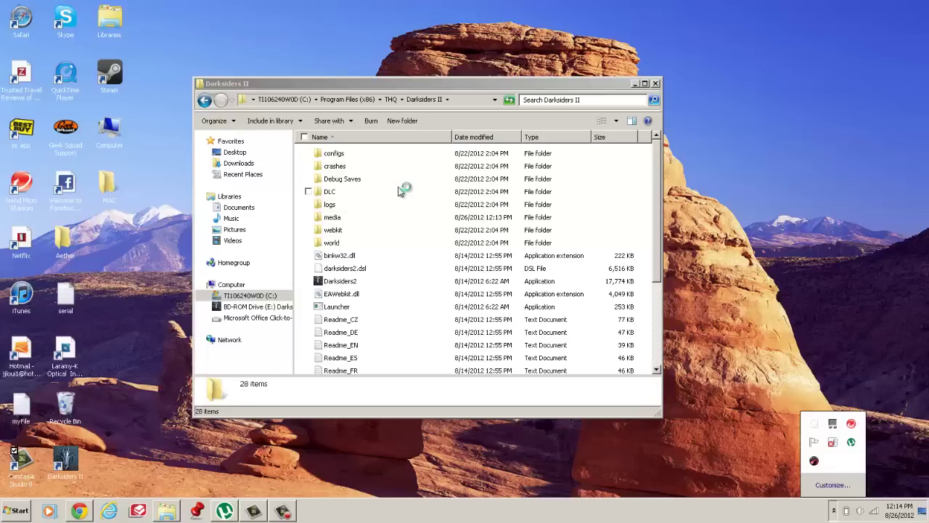
# Boost & Launch Darksiders II from Game Booster's GameBox, then minimize Game Booster
pyautogui.click(630, 85)
pyautogui.click(635, 85)
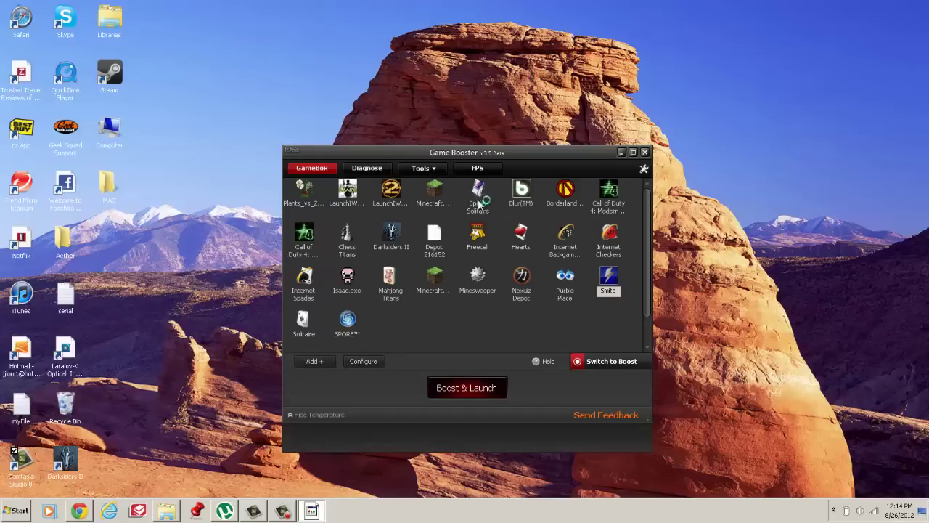
pyautogui.doubleClick(391, 233)
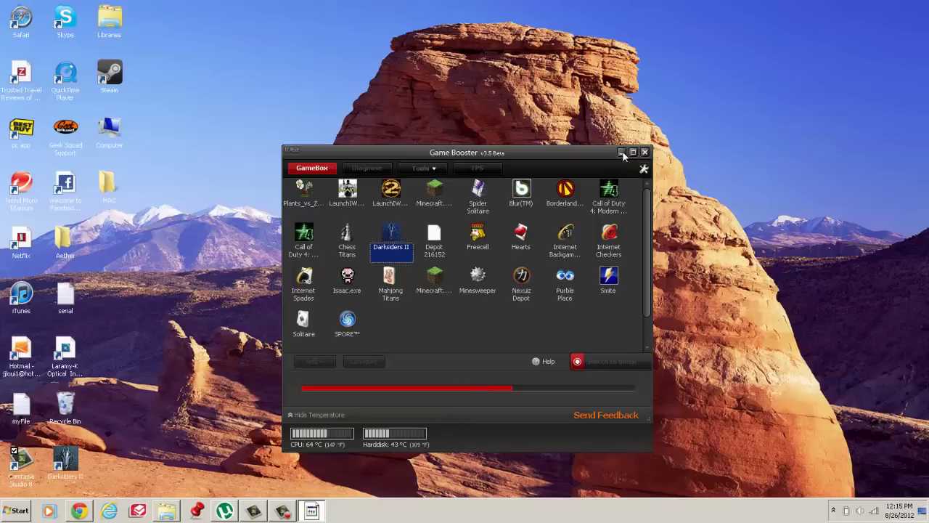
pyautogui.click(621, 153)
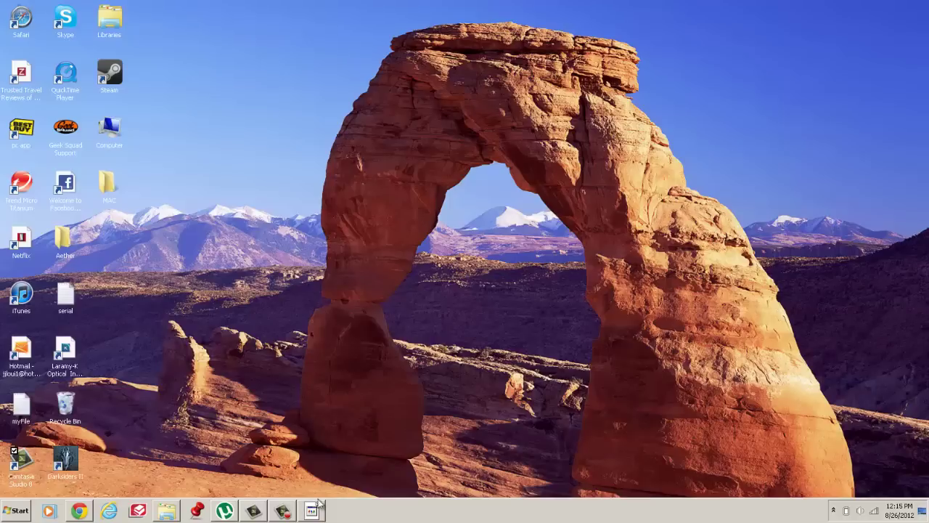
# Wait for Darksiders II to load past the logos to the Start Game title screen
pyautogui.moveTo(293, 510)
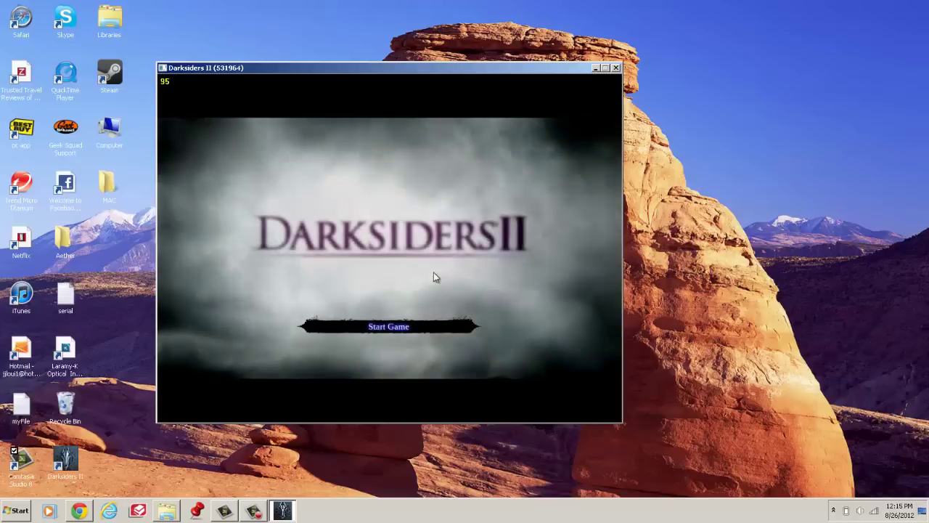
# Start the game, load The Cauldron save, and accept the autosave notice
pyautogui.click(400, 327)
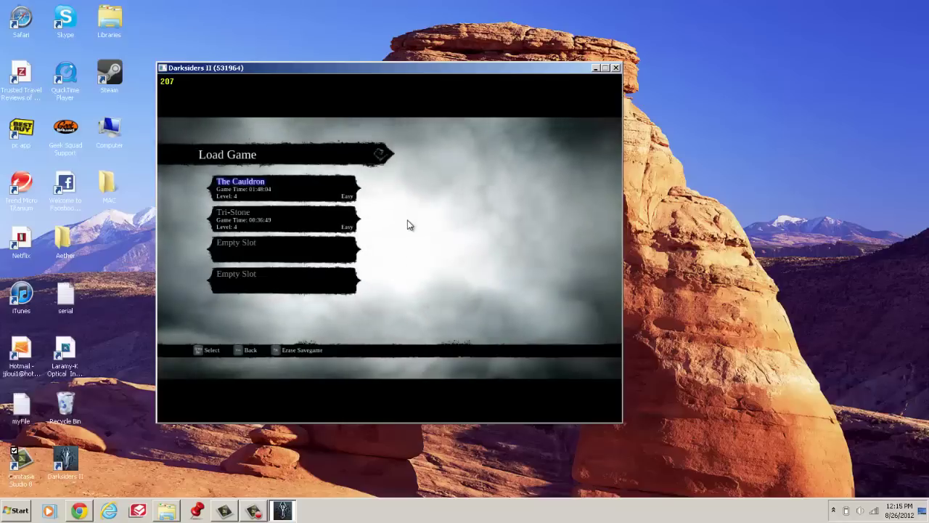
pyautogui.click(320, 198)
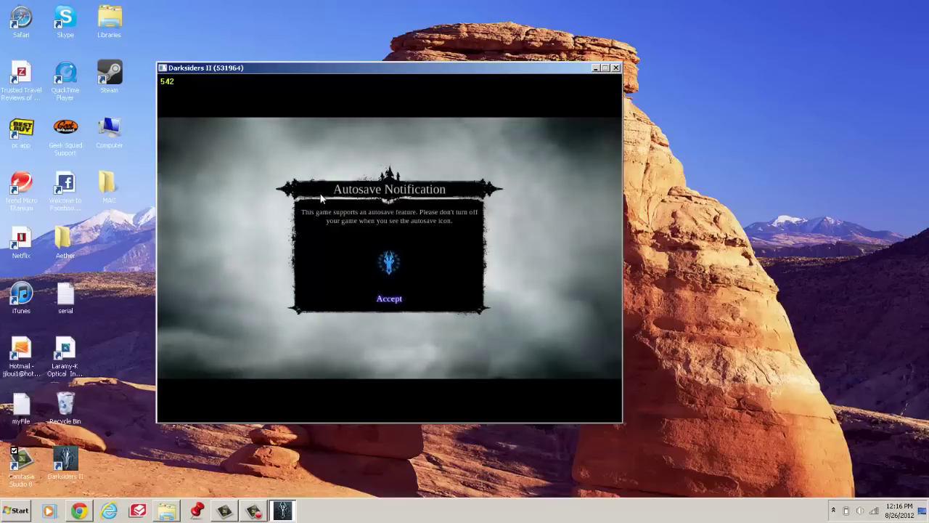
pyautogui.click(397, 299)
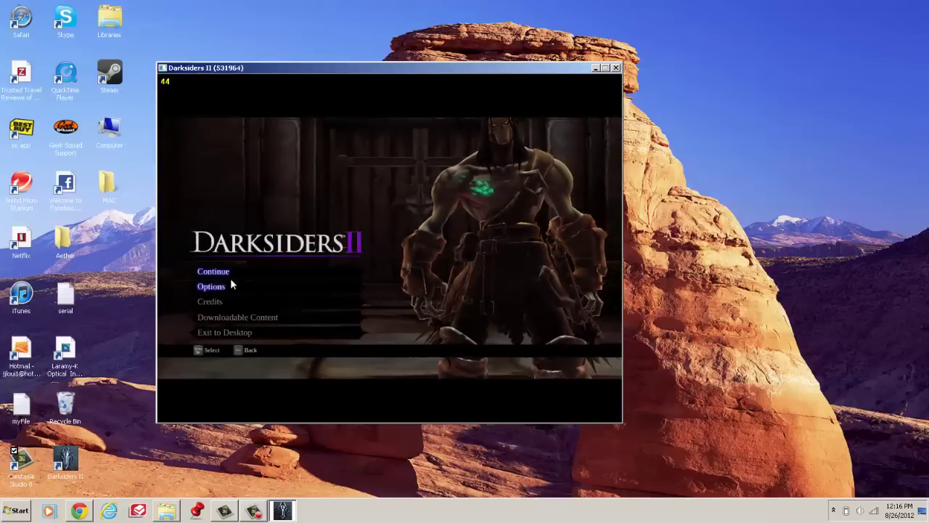
# Continue from the main menu, smash the wooden barrels and stones, then pause the game
pyautogui.click(230, 272)
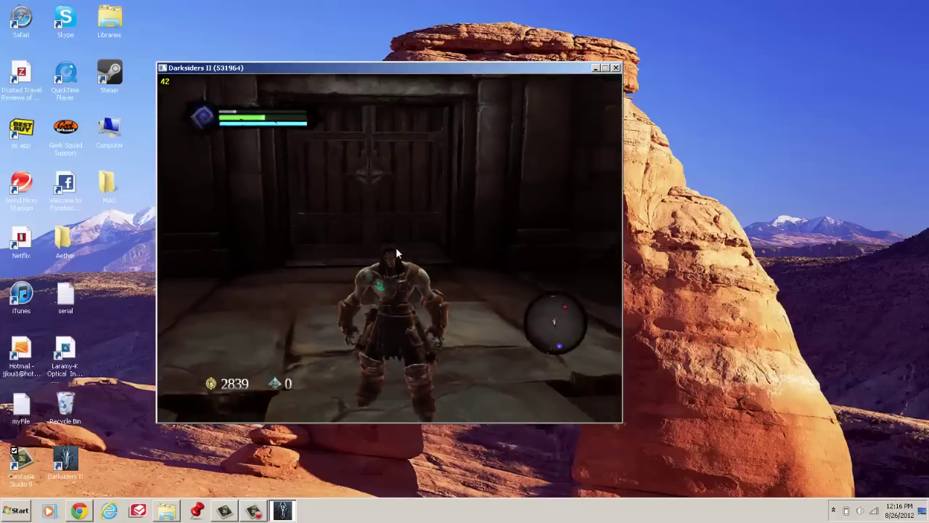
pyautogui.press('w')
pyautogui.press('w')
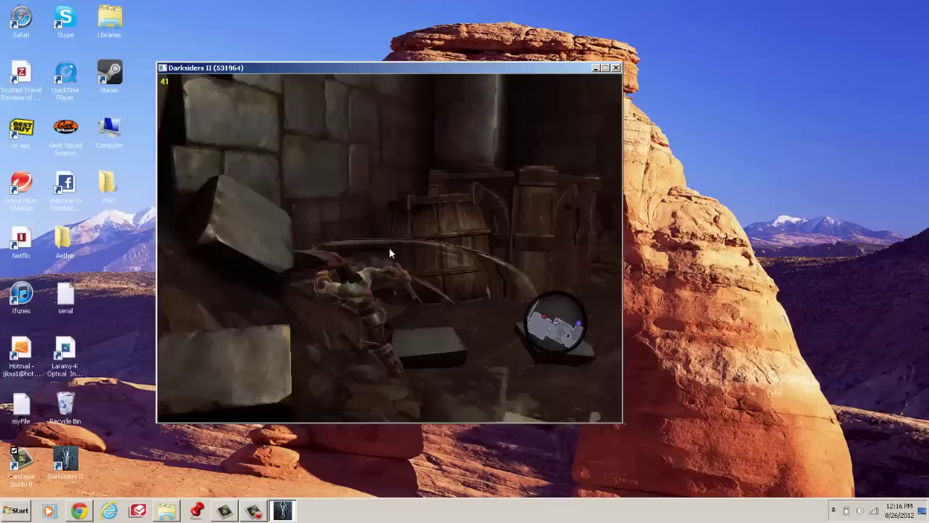
pyautogui.click(389, 247)
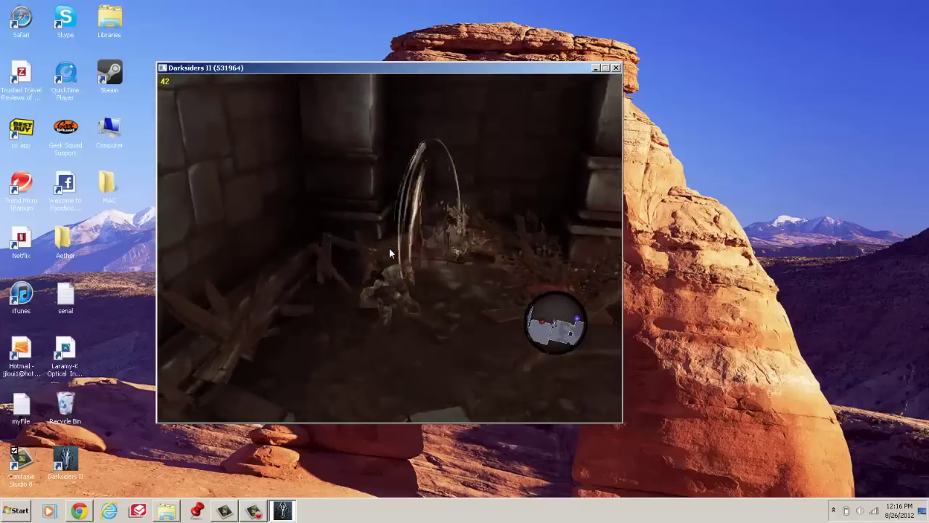
pyautogui.press('s')
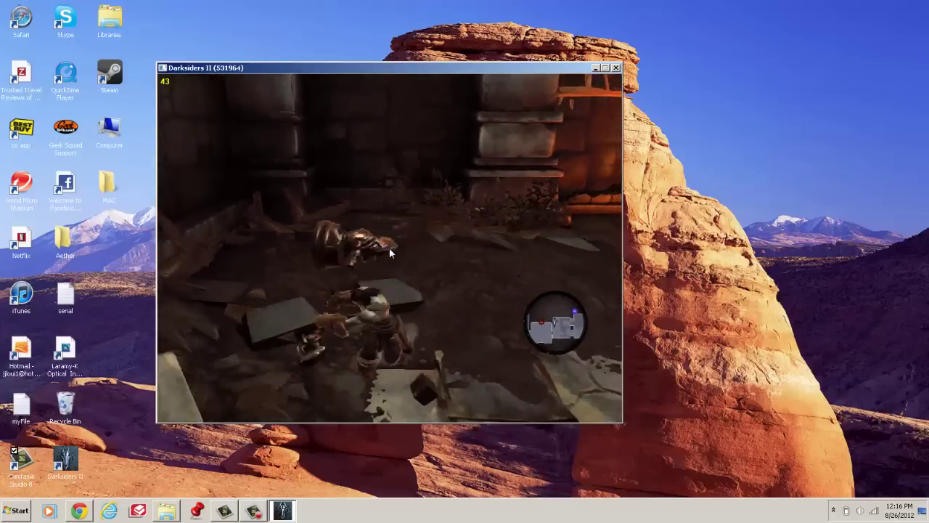
pyautogui.click(389, 247)
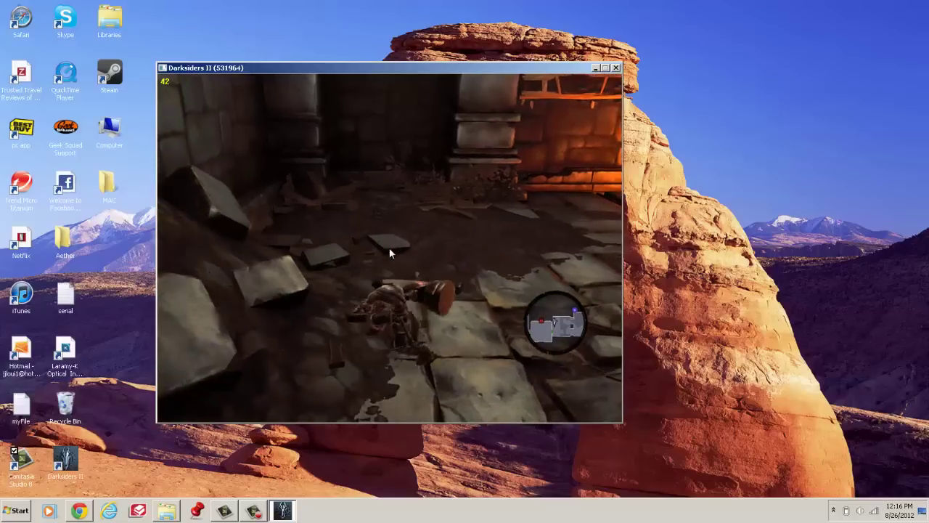
pyautogui.click(389, 248)
pyautogui.press('Escape')
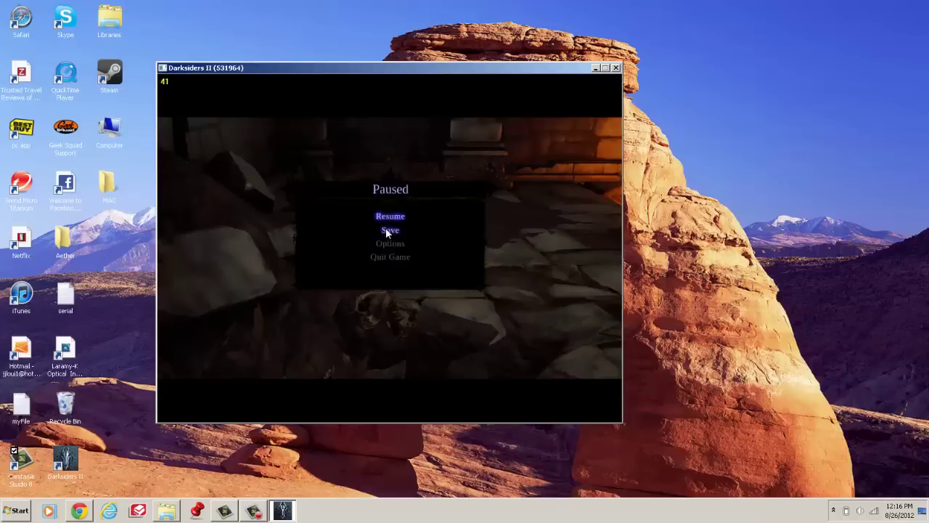
# Choose Quit Game and confirm with Yes to leave the current game
pyautogui.press('Escape')
pyautogui.press('Escape')
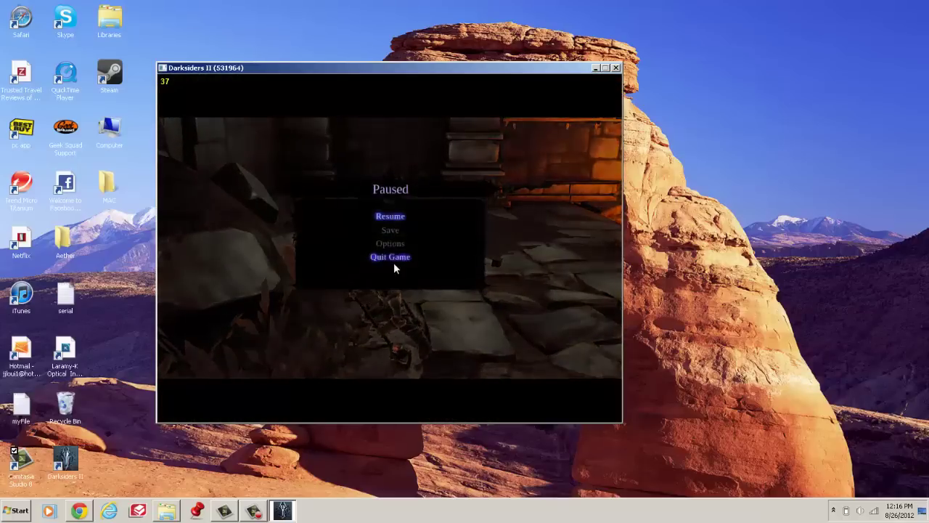
pyautogui.click(391, 257)
pyautogui.click(391, 265)
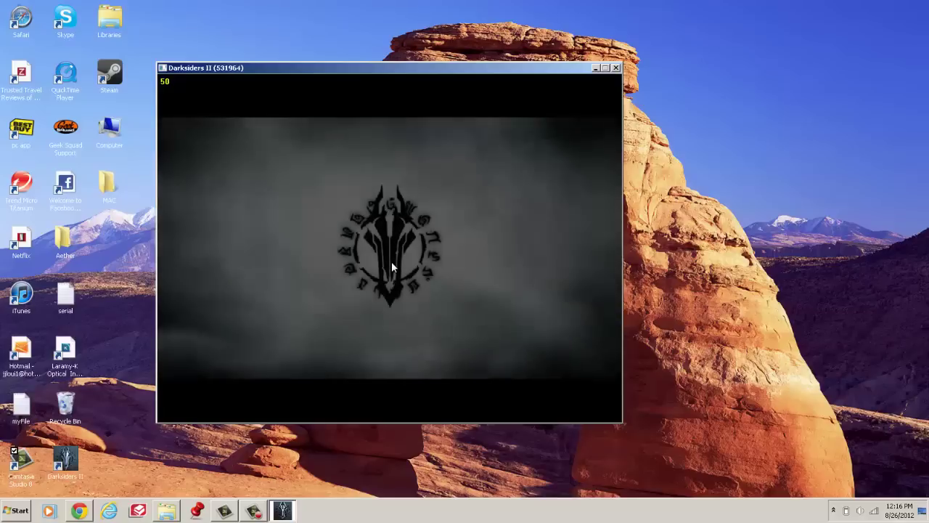